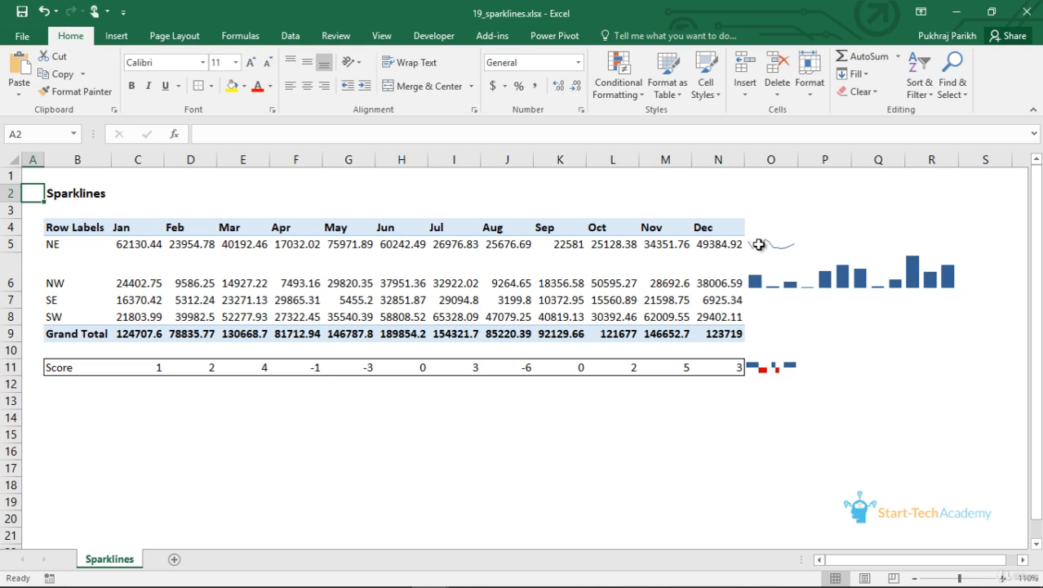
# - Examine the existing sparklines in O5 and O11, the NE row's monthly values and the available sparkline types
pyautogui.click(768, 242)
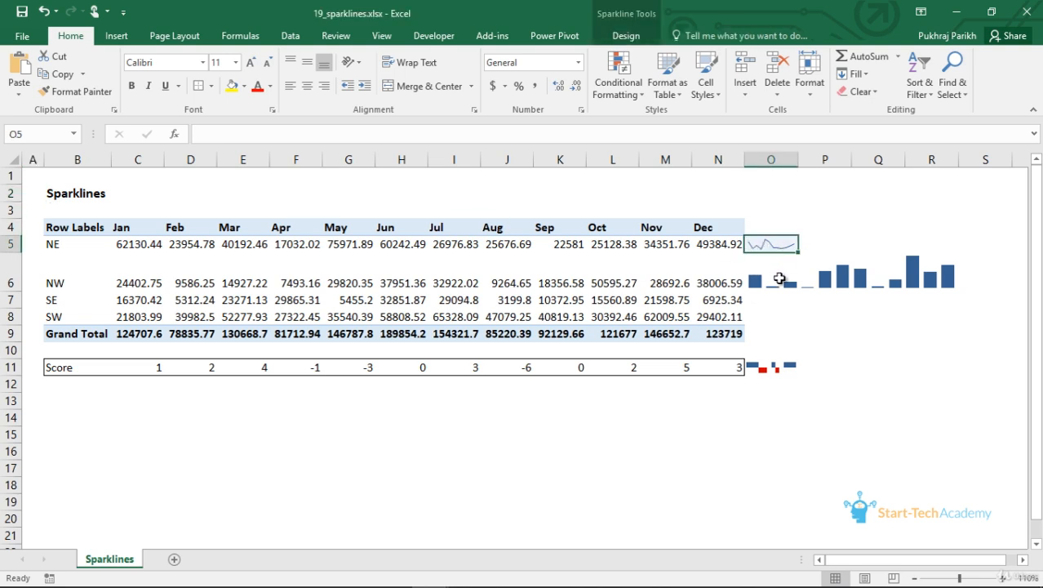
pyautogui.moveTo(799, 243)
pyautogui.mouseDown()
pyautogui.moveTo(788, 244)
pyautogui.moveTo(800, 241)
pyautogui.mouseUp()
pyautogui.click(137, 245)
pyautogui.moveTo(180, 254); pyautogui.dragTo(718, 243)
pyautogui.click(870, 240)
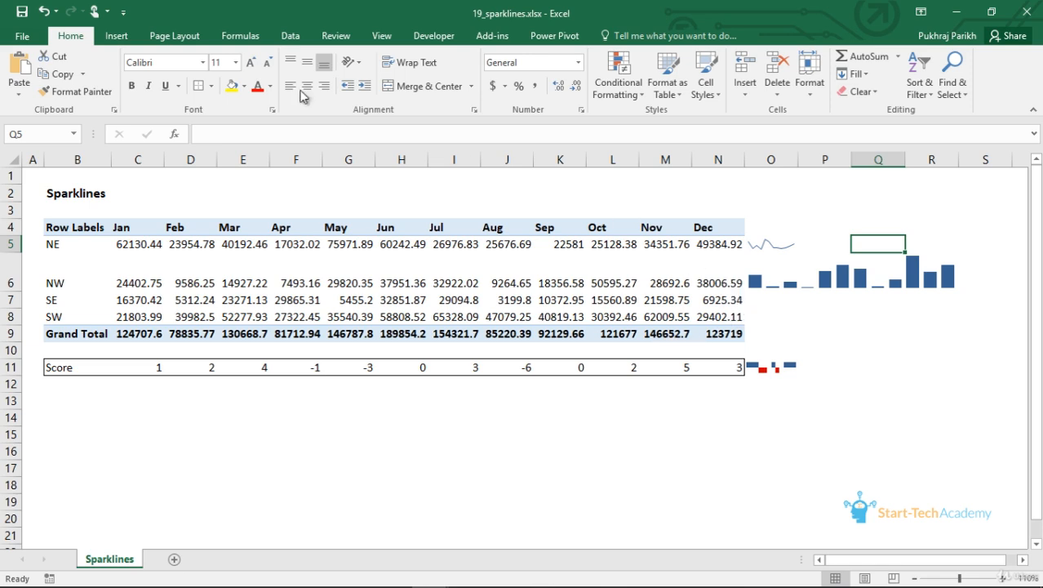
pyautogui.click(114, 36)
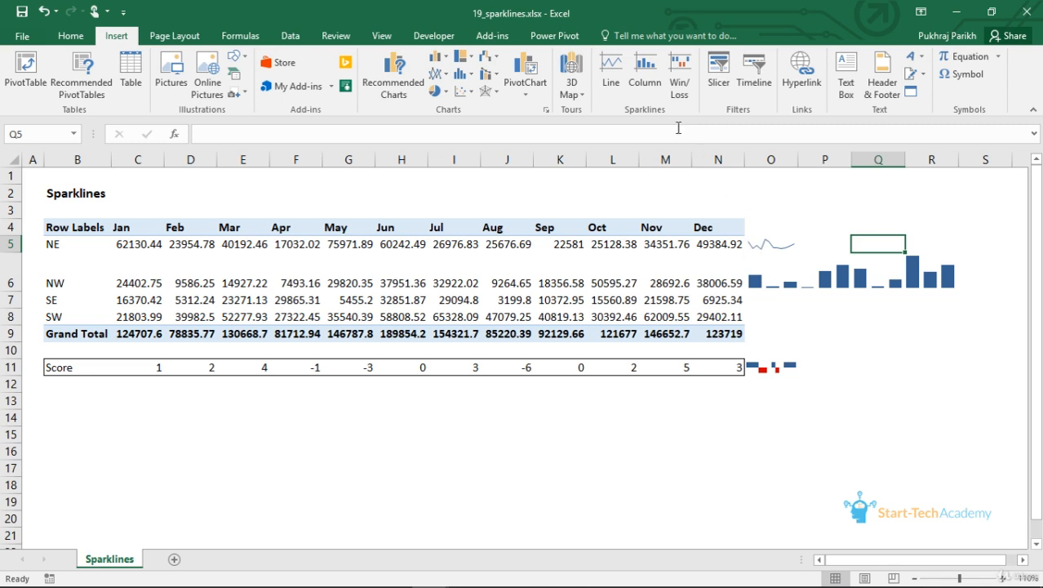
pyautogui.click(767, 368)
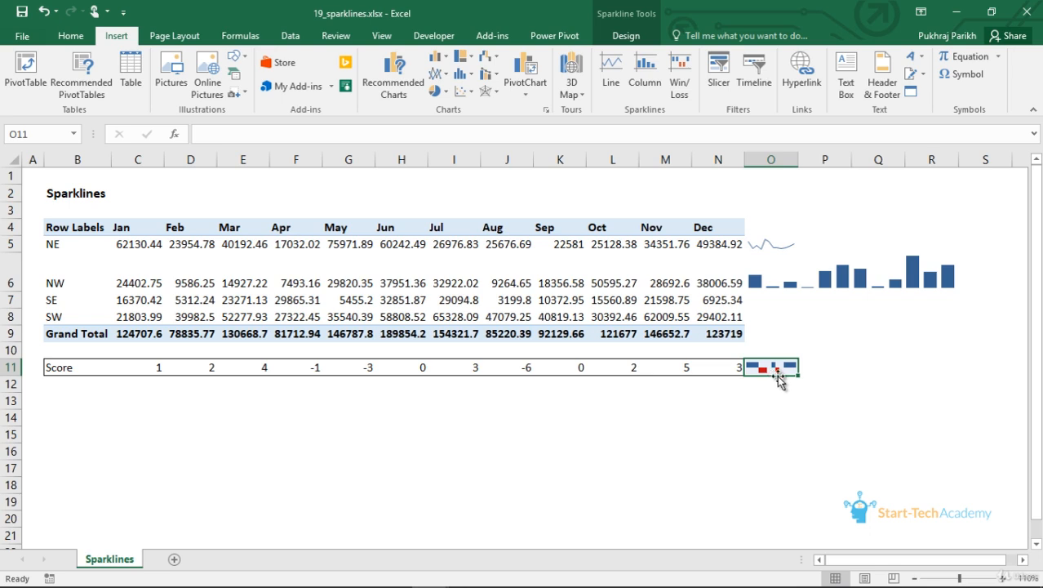
# - Clear the line sparkline from cell O5 beside the NE row
pyautogui.click(755, 248)
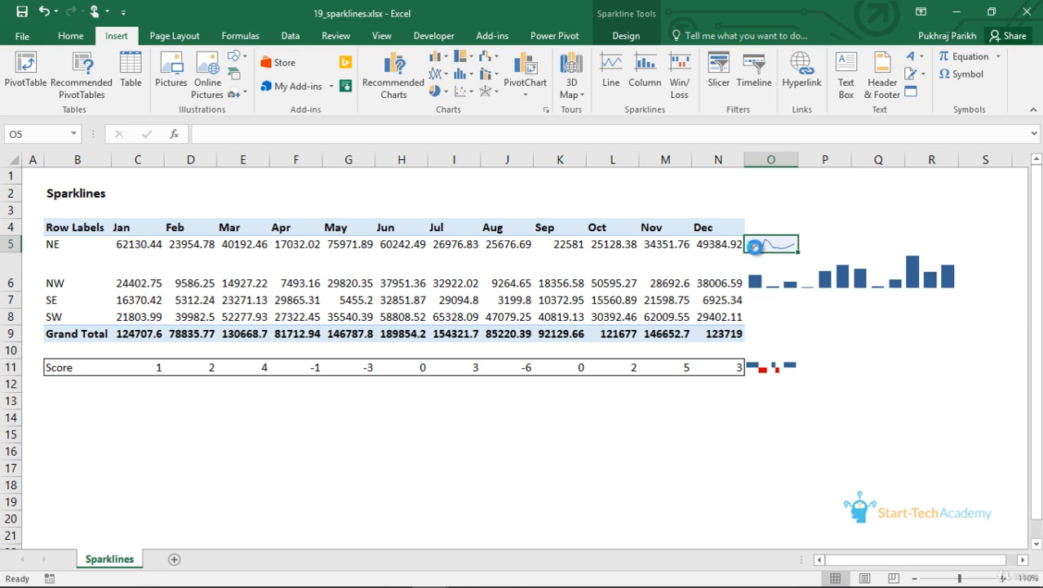
pyautogui.click(625, 36)
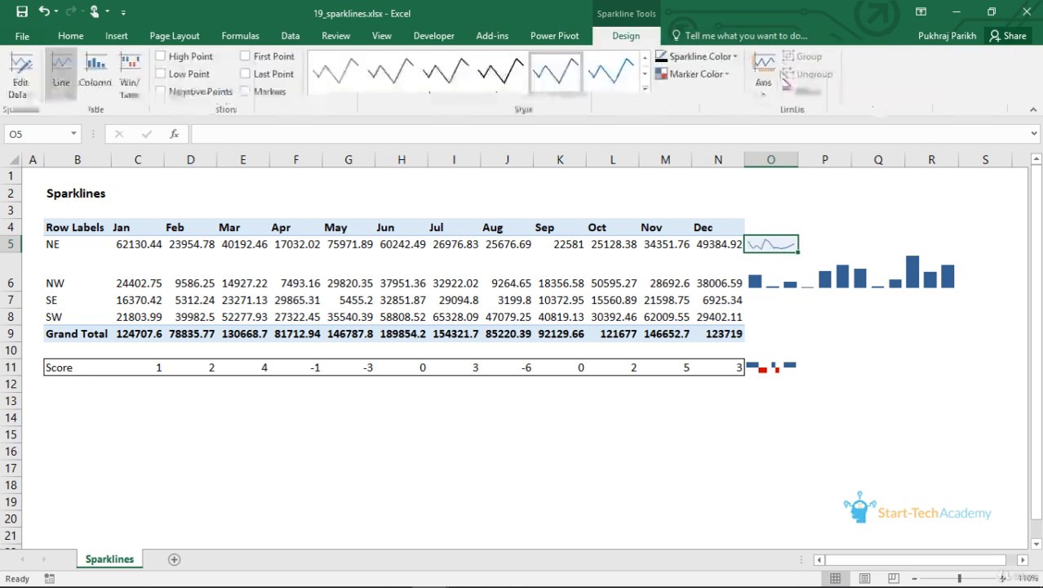
pyautogui.click(826, 91)
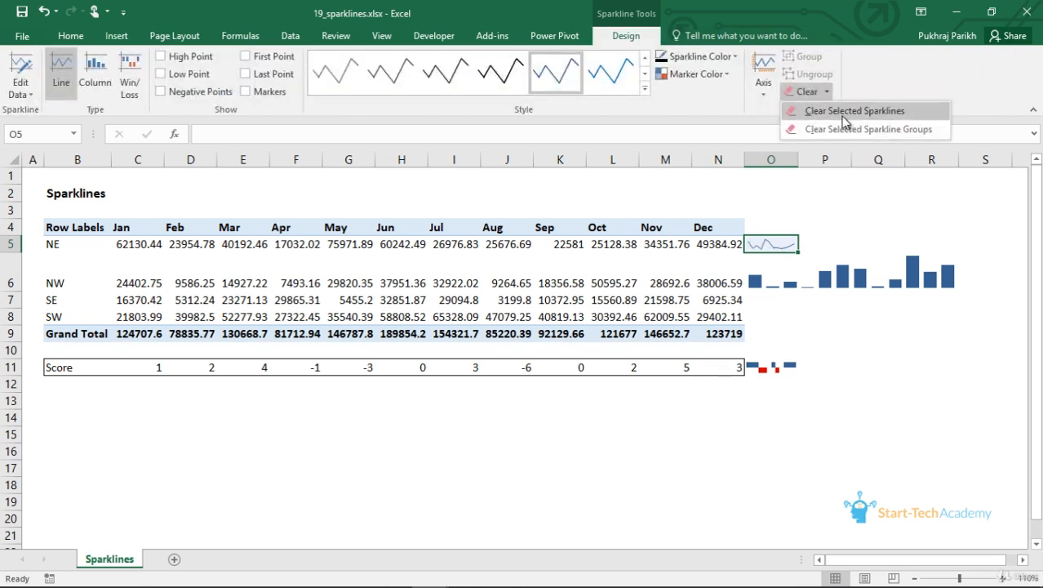
pyautogui.click(841, 112)
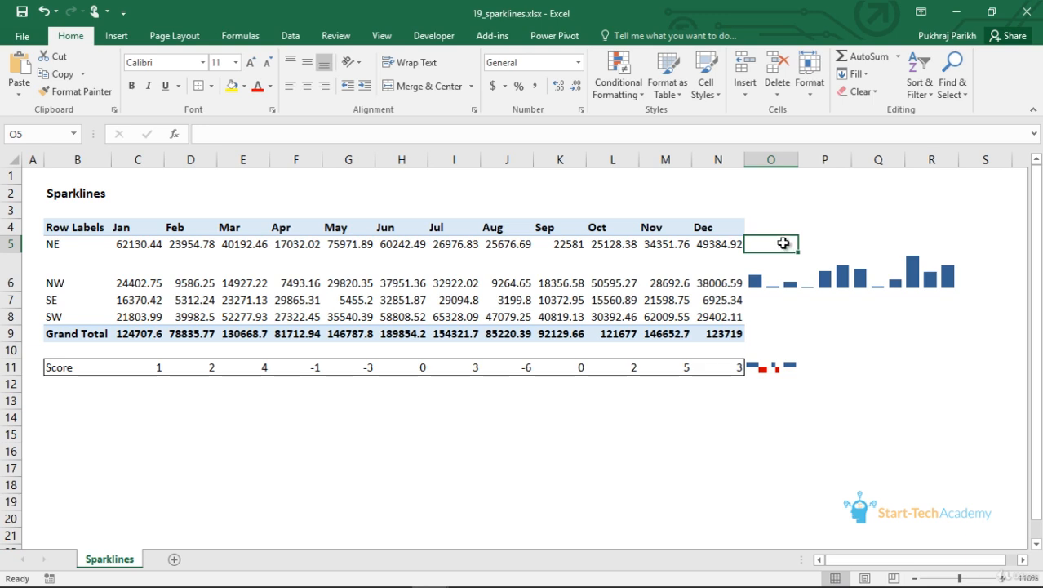
# - Insert a line sparkline in cell O5 using the NE monthly data in C5:N5
pyautogui.click(121, 37)
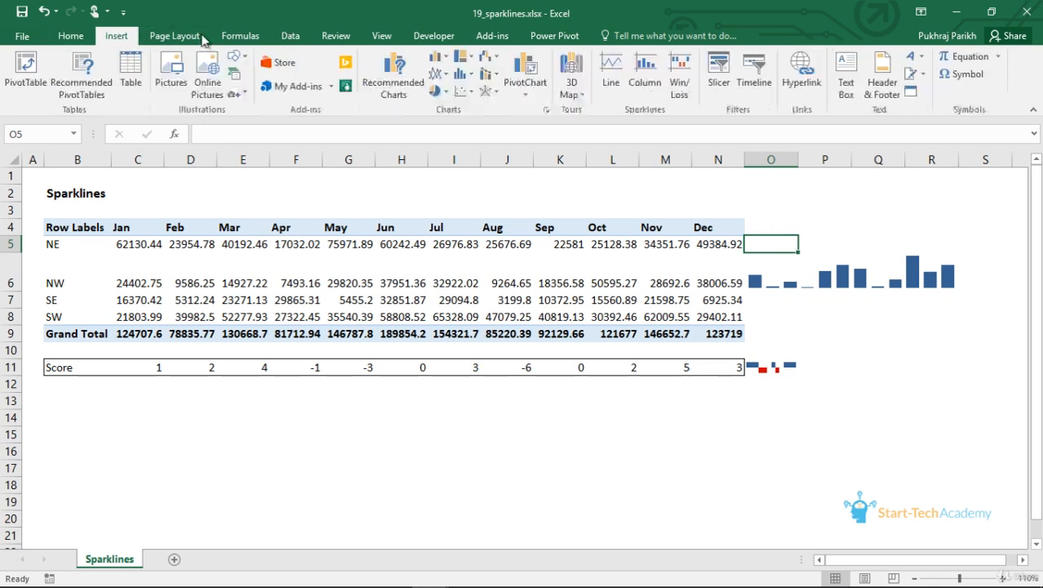
pyautogui.click(619, 75)
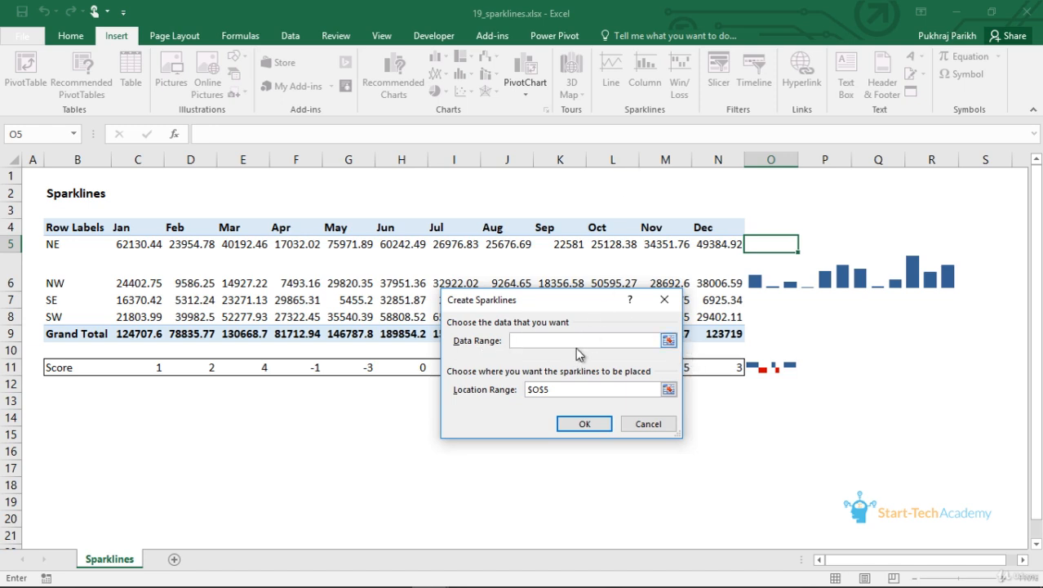
pyautogui.click(669, 340)
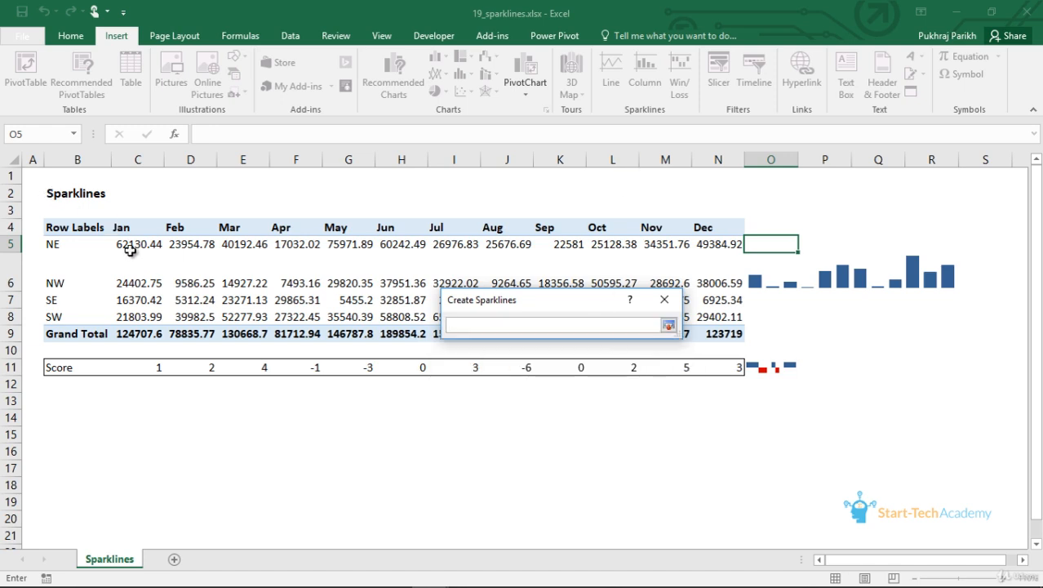
pyautogui.moveTo(130, 250); pyautogui.dragTo(732, 247)
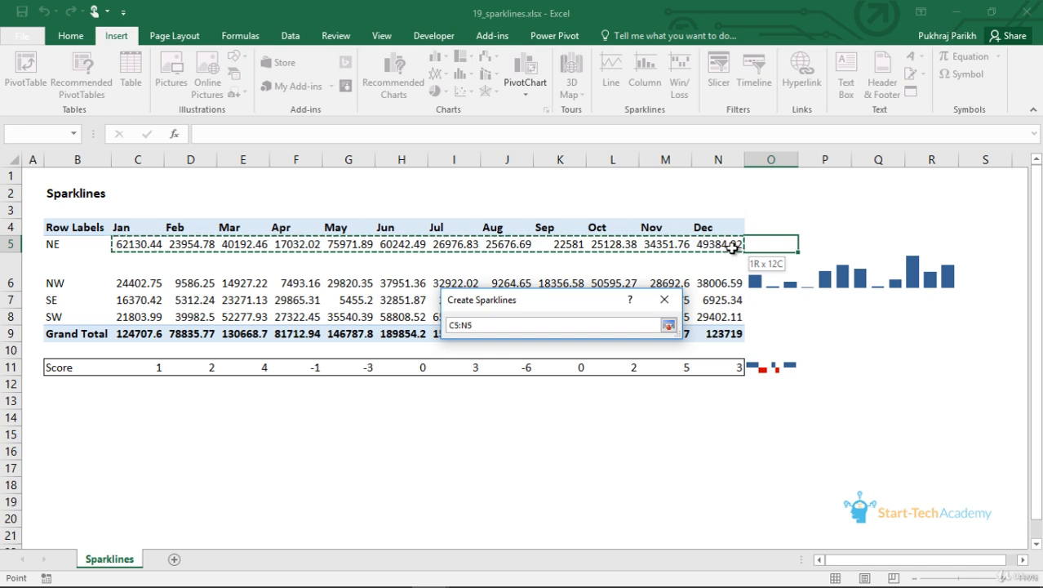
pyautogui.click(669, 325)
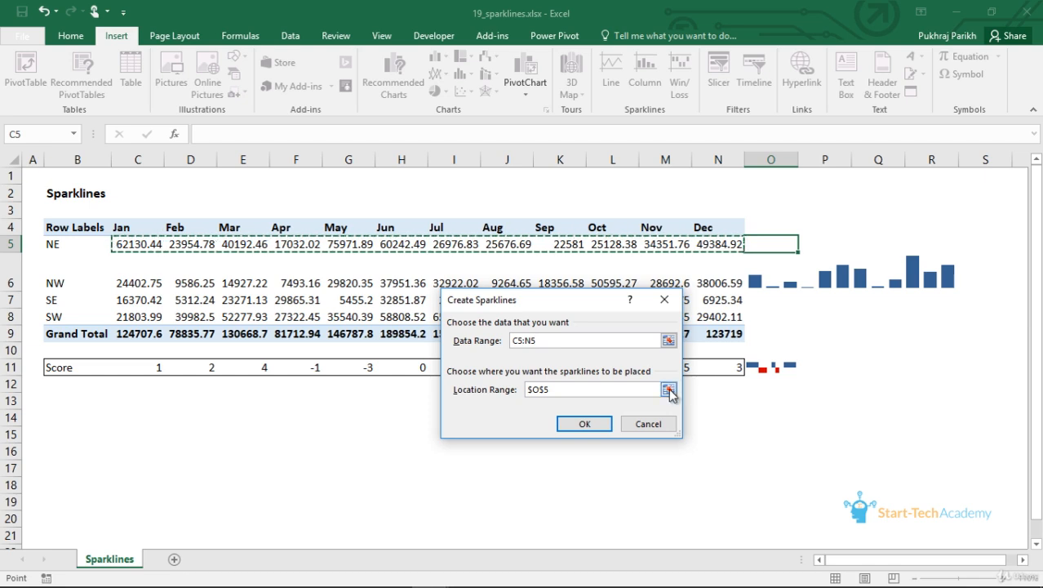
pyautogui.click(581, 424)
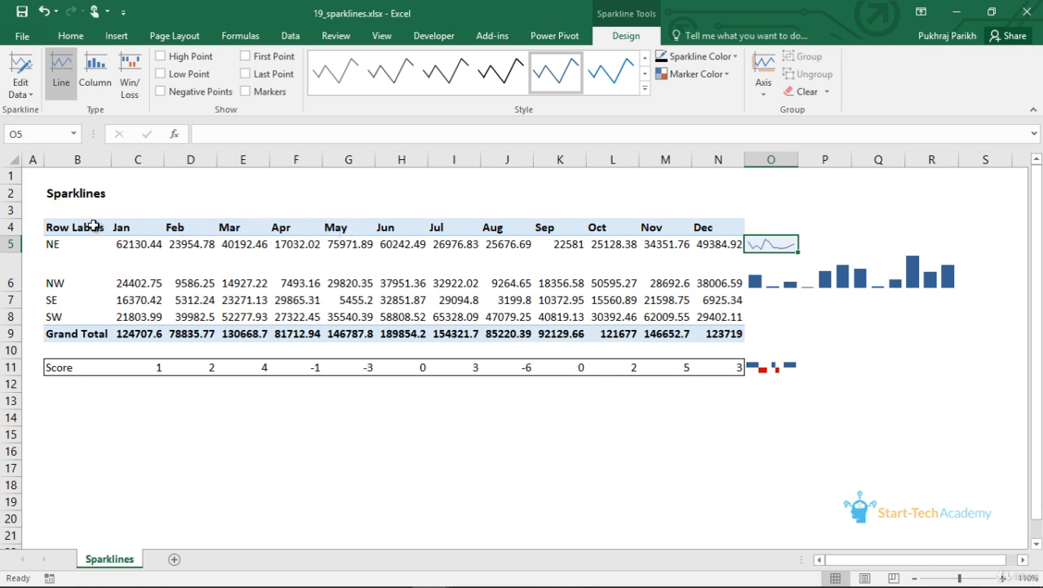
# - Insert a line chart of B4:N5 and resize it to about 1.99" high by 6.26" wide, placed below the sparklines
pyautogui.moveTo(61, 227); pyautogui.dragTo(694, 260)
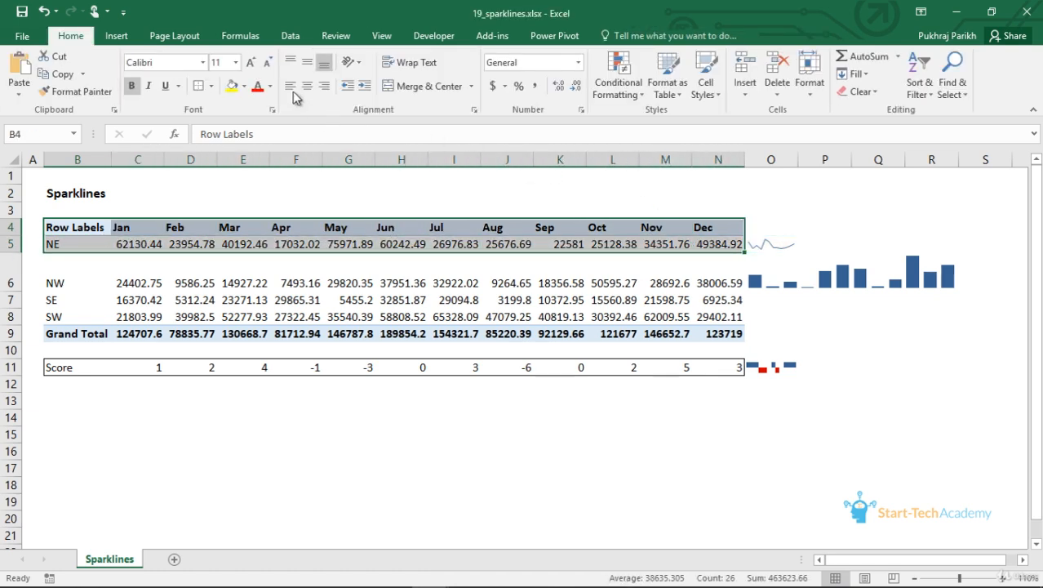
pyautogui.click(117, 37)
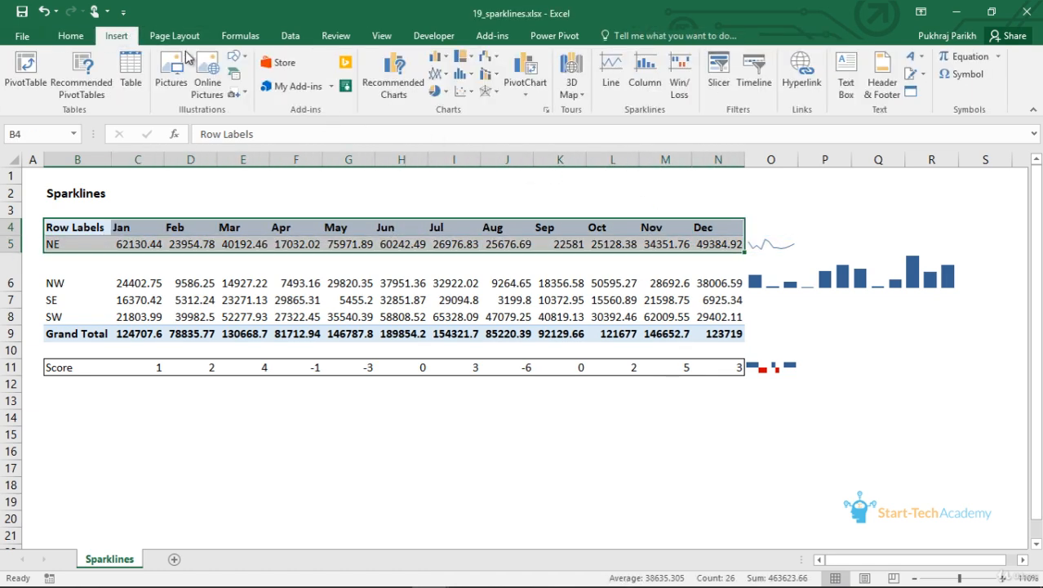
pyautogui.click(446, 78)
pyautogui.click(450, 120)
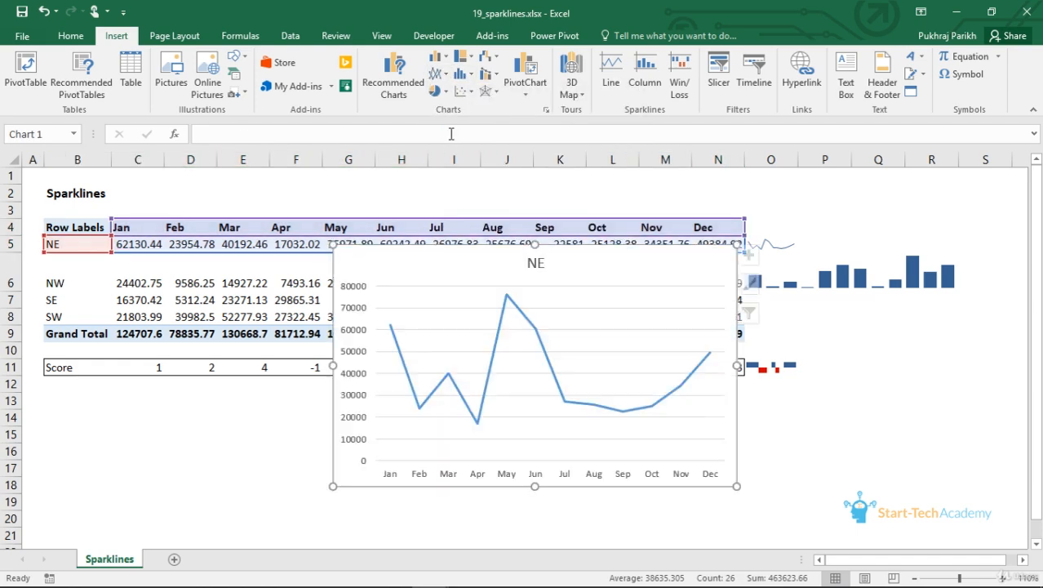
pyautogui.moveTo(736, 245); pyautogui.dragTo(839, 324)
pyautogui.moveTo(767, 327); pyautogui.dragTo(922, 331)
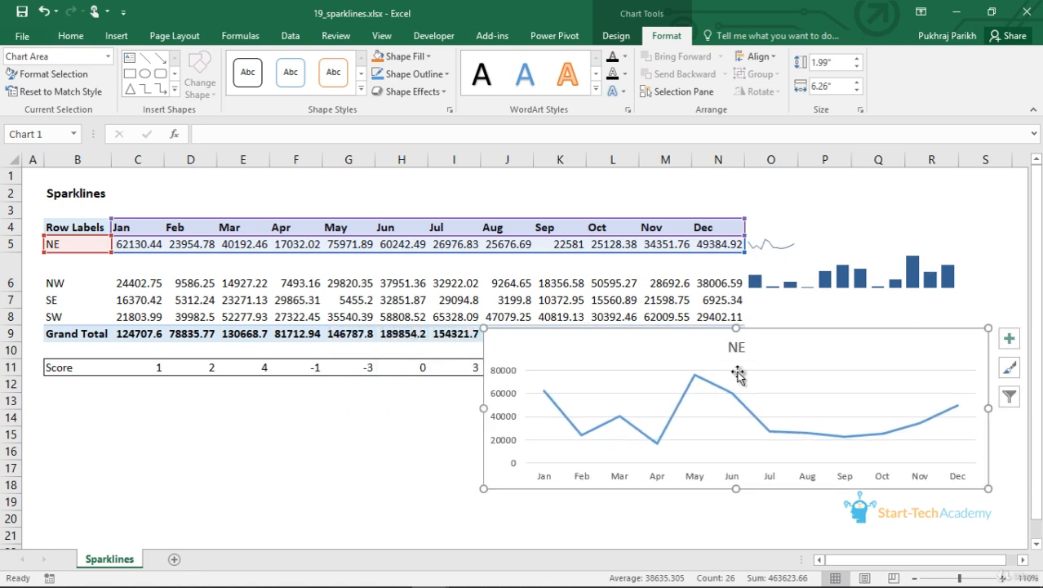
# - Enlarge the NE line sparkline by widening column O to about twice its width and making row 5 much taller
pyautogui.click(778, 243)
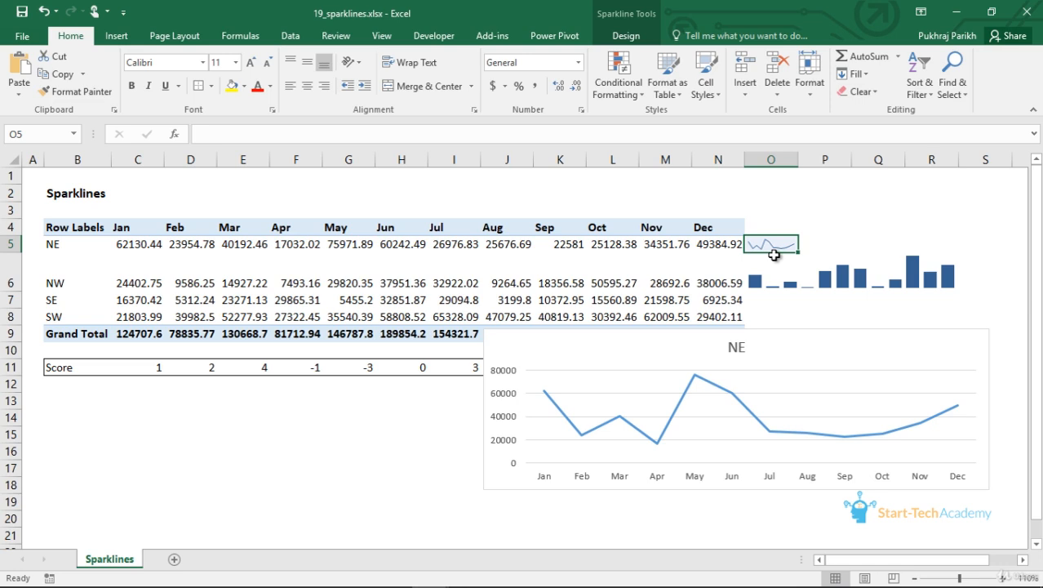
pyautogui.moveTo(798, 160); pyautogui.dragTo(861, 163)
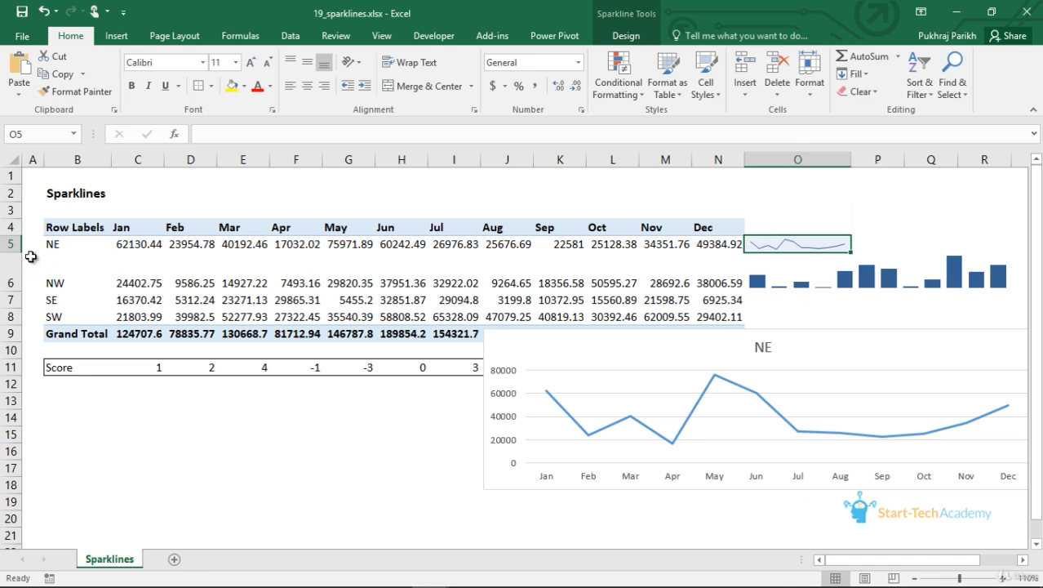
pyautogui.moveTo(11, 252); pyautogui.dragTo(14, 282)
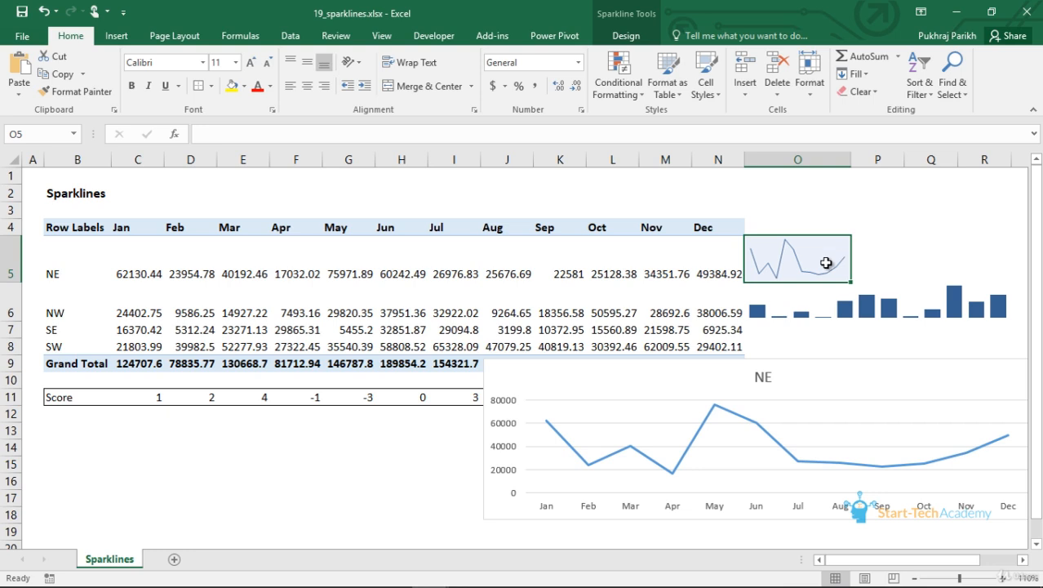
# - Merge and center cells O5:Q5 so the NE line sparkline spans three columns
pyautogui.click(843, 225)
pyautogui.moveTo(835, 255); pyautogui.dragTo(911, 255)
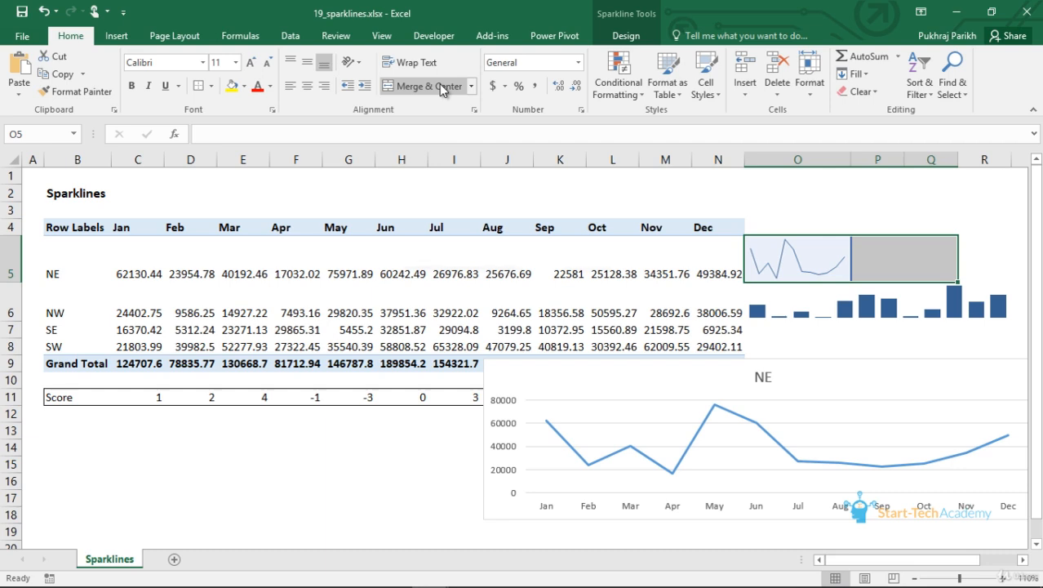
pyautogui.click(439, 84)
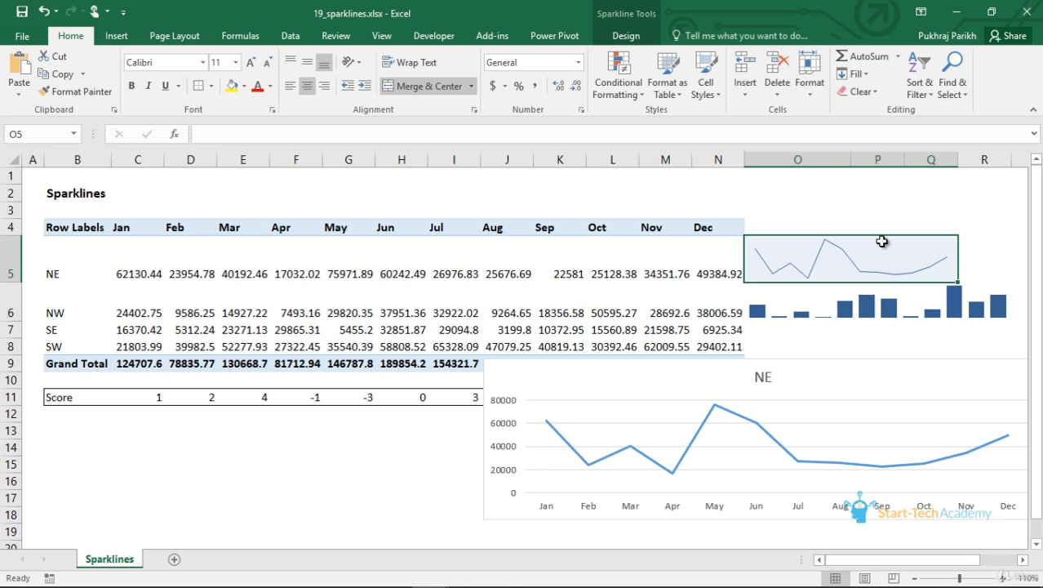
# - Delete the NE line chart from the worksheet
pyautogui.click(864, 364)
pyautogui.press('Delete')
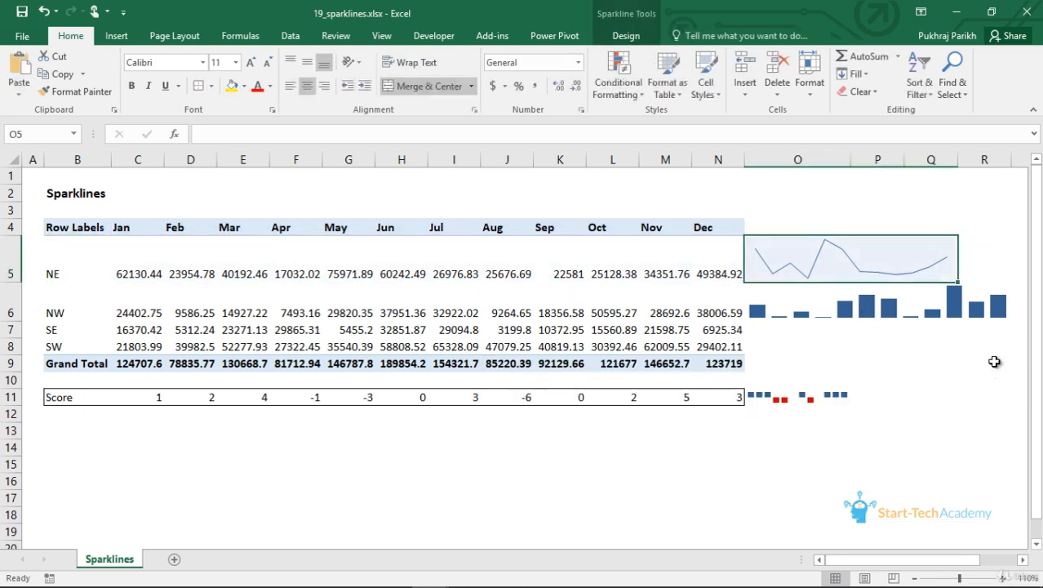
# - Clear everything, including the column sparkline and cell merge, from the merged cell at O6 beside the NW row
pyautogui.click(785, 303)
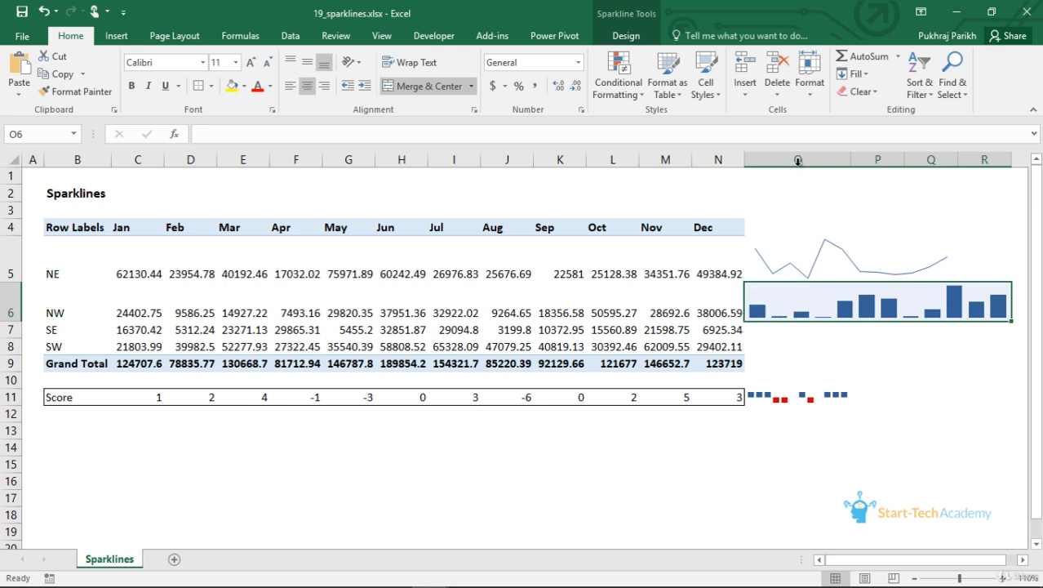
pyautogui.click(863, 91)
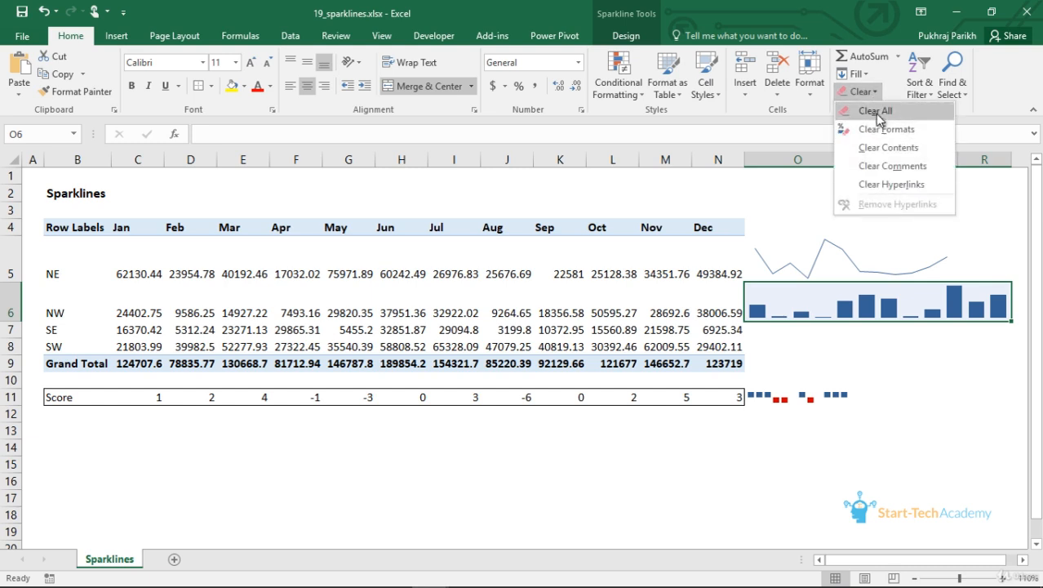
pyautogui.click(875, 113)
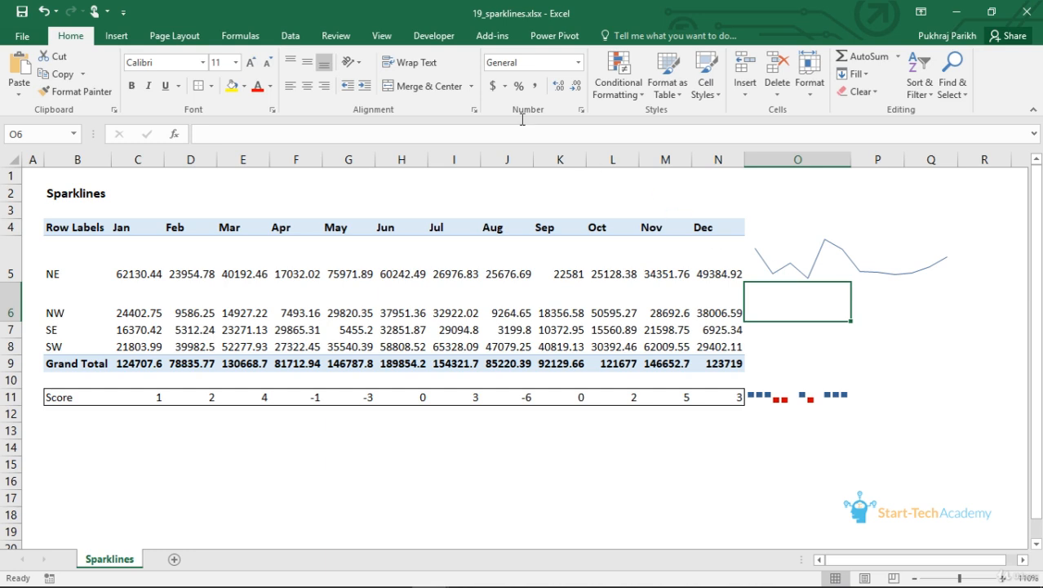
# - Insert a column sparkline in cell O6 using the NW monthly data in C6:N6
pyautogui.click(117, 35)
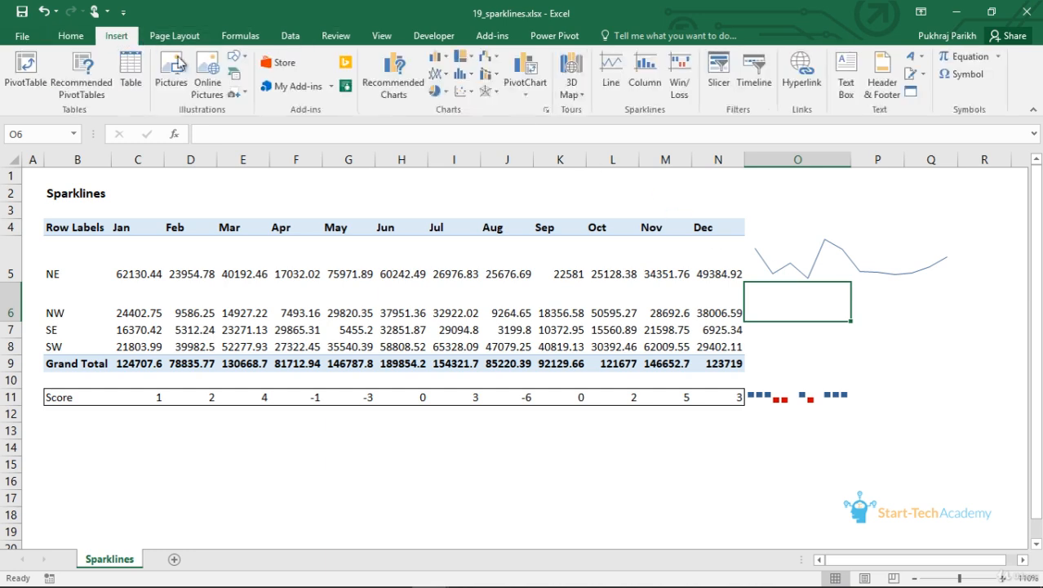
pyautogui.click(639, 94)
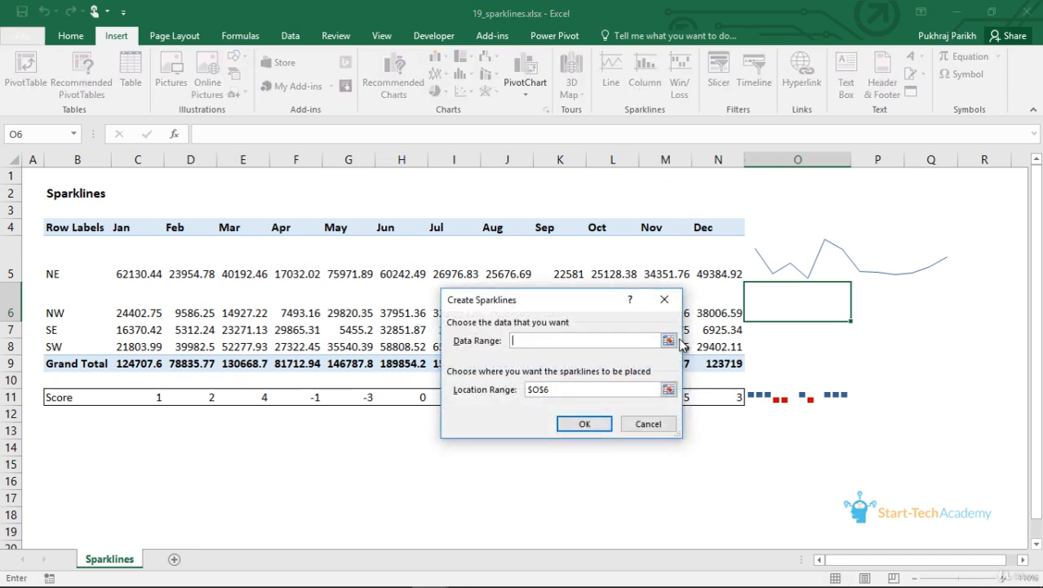
pyautogui.click(669, 341)
pyautogui.moveTo(140, 312); pyautogui.dragTo(737, 315)
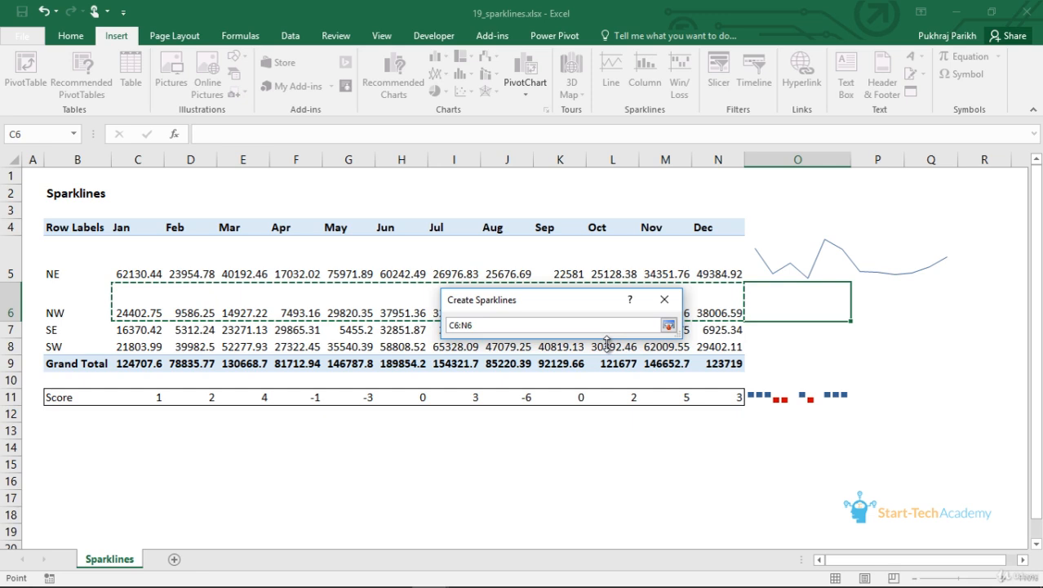
pyautogui.click(667, 327)
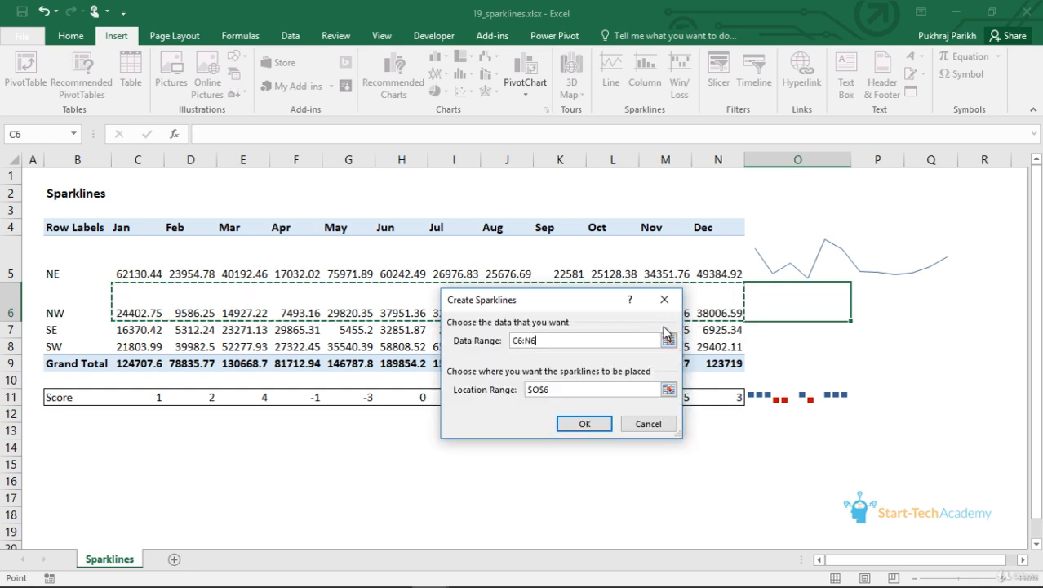
pyautogui.click(585, 424)
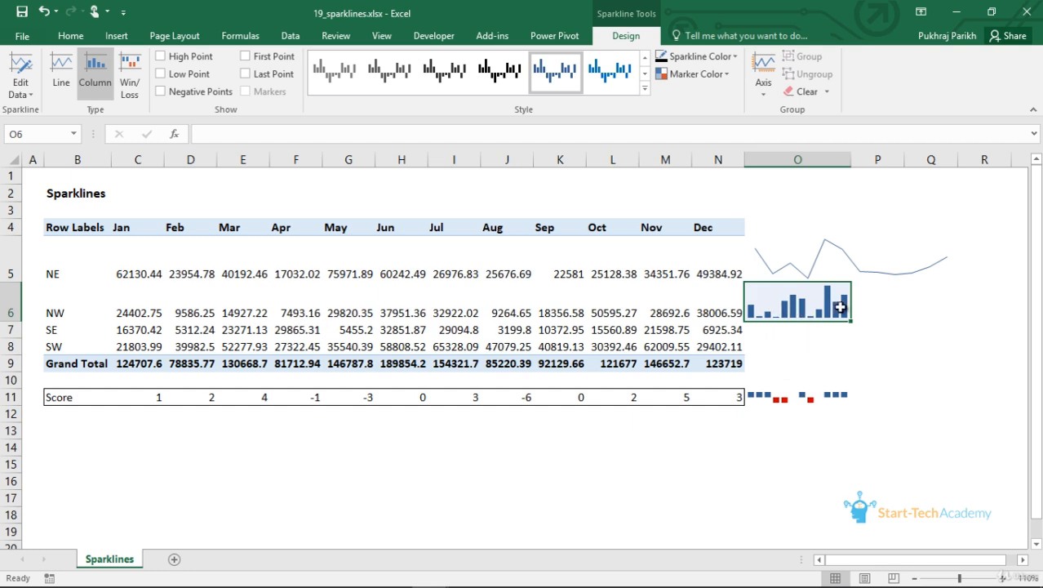
# - Merge and center cells O6:P6 so the NW column sparkline spans two columns
pyautogui.click(886, 317)
pyautogui.click(833, 325)
pyautogui.moveTo(832, 314); pyautogui.dragTo(903, 308)
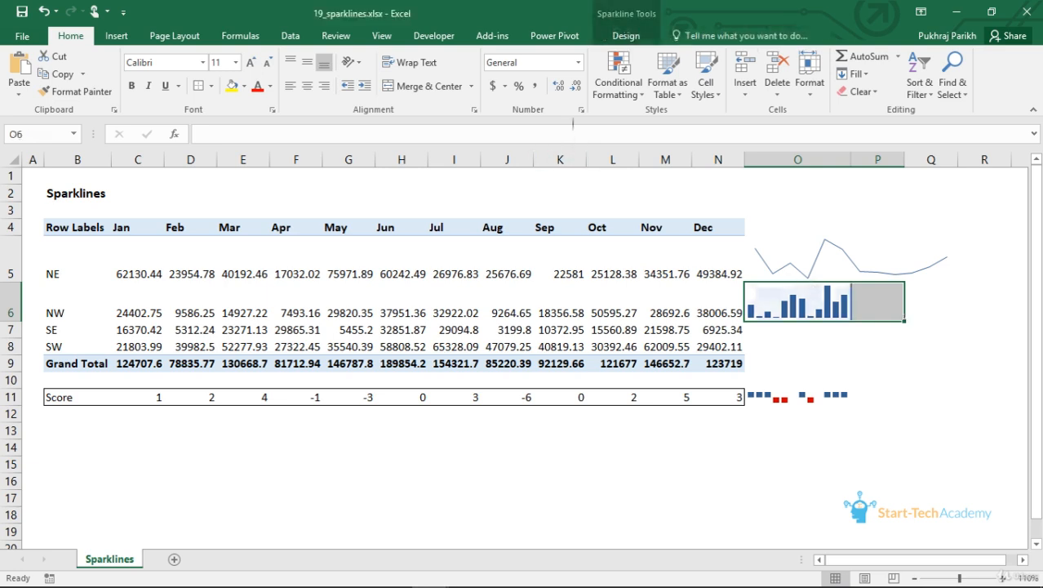
pyautogui.click(425, 85)
pyautogui.click(892, 367)
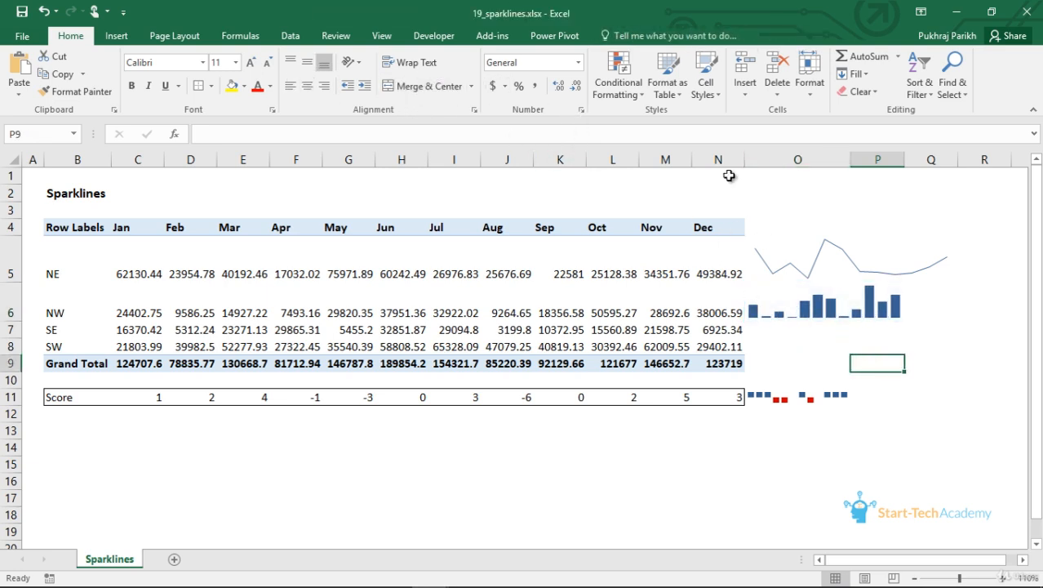
pyautogui.click(798, 300)
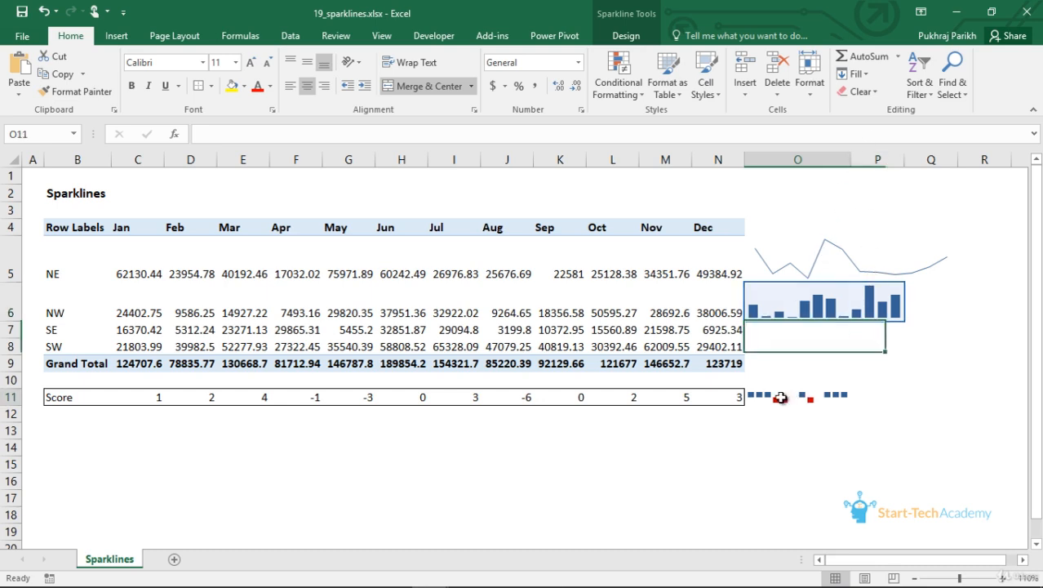
# - Clear everything, including the existing win/loss sparkline, from cell O11 beside the Score row
pyautogui.click(810, 397)
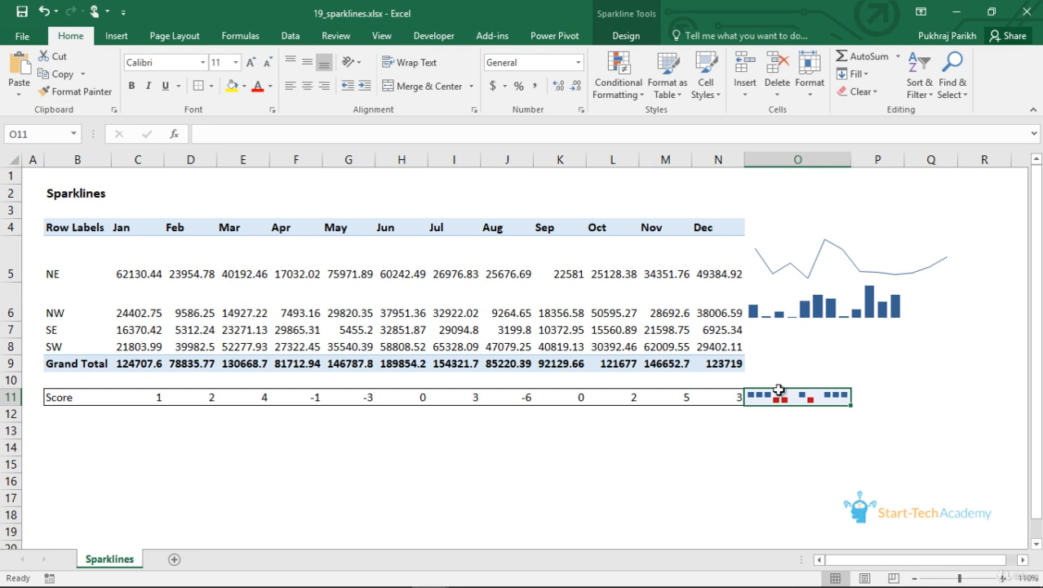
pyautogui.click(858, 92)
pyautogui.click(872, 107)
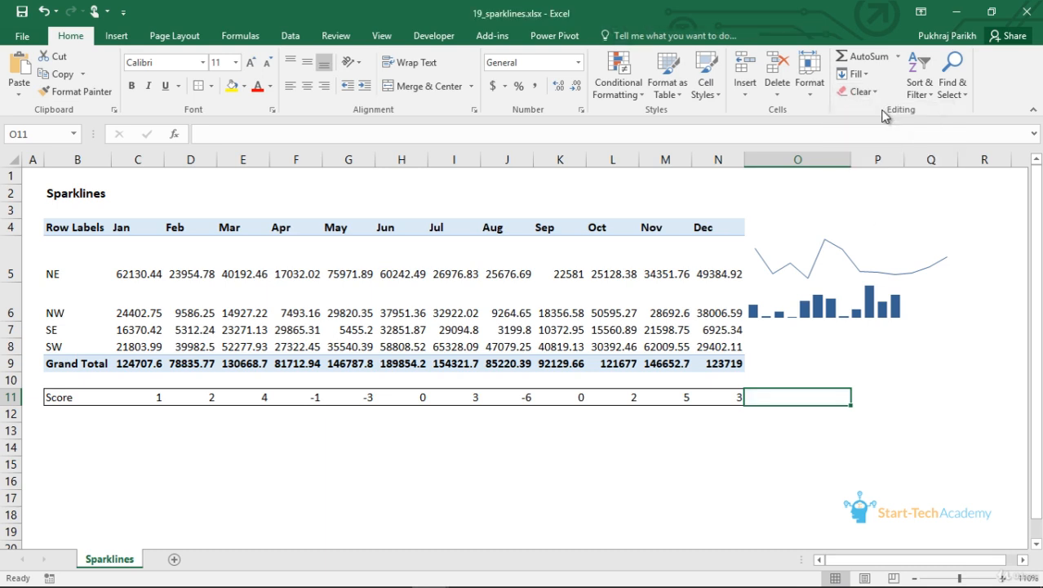
# - Insert a win/loss sparkline in cell O11 using the monthly Score data in C11:N11
pyautogui.click(116, 36)
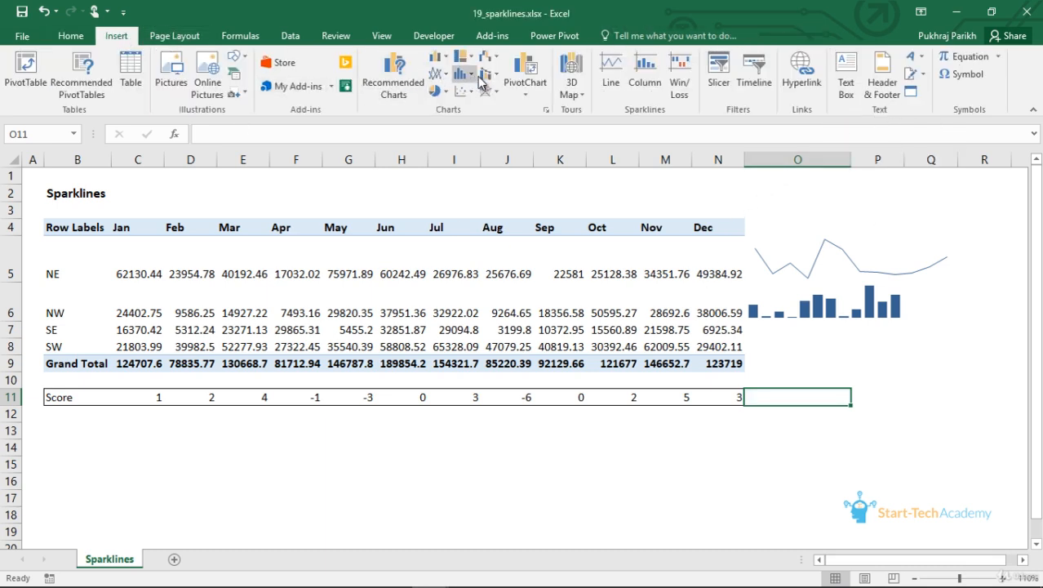
pyautogui.click(679, 82)
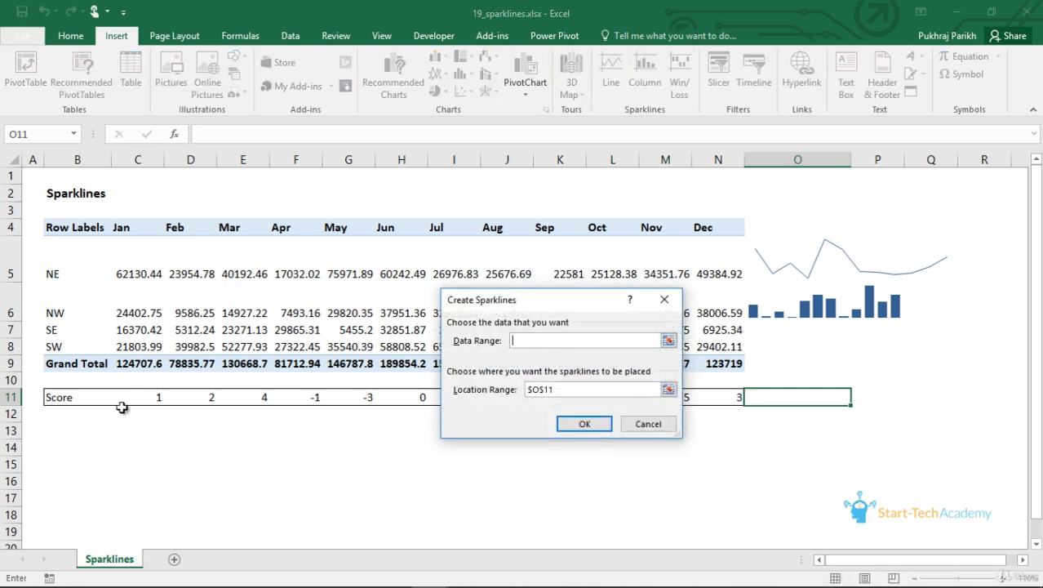
pyautogui.moveTo(135, 397); pyautogui.dragTo(731, 401)
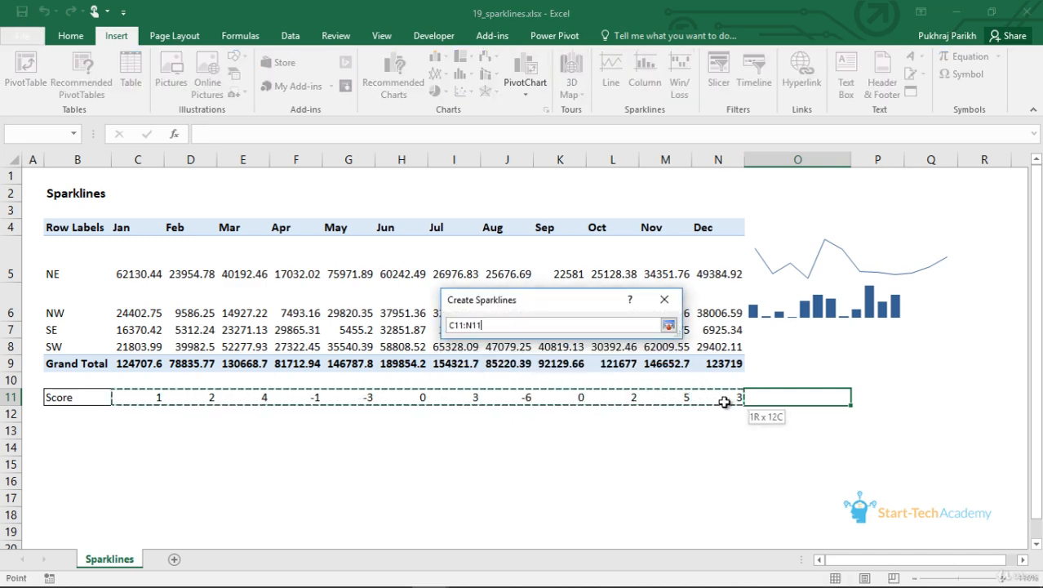
pyautogui.click(585, 425)
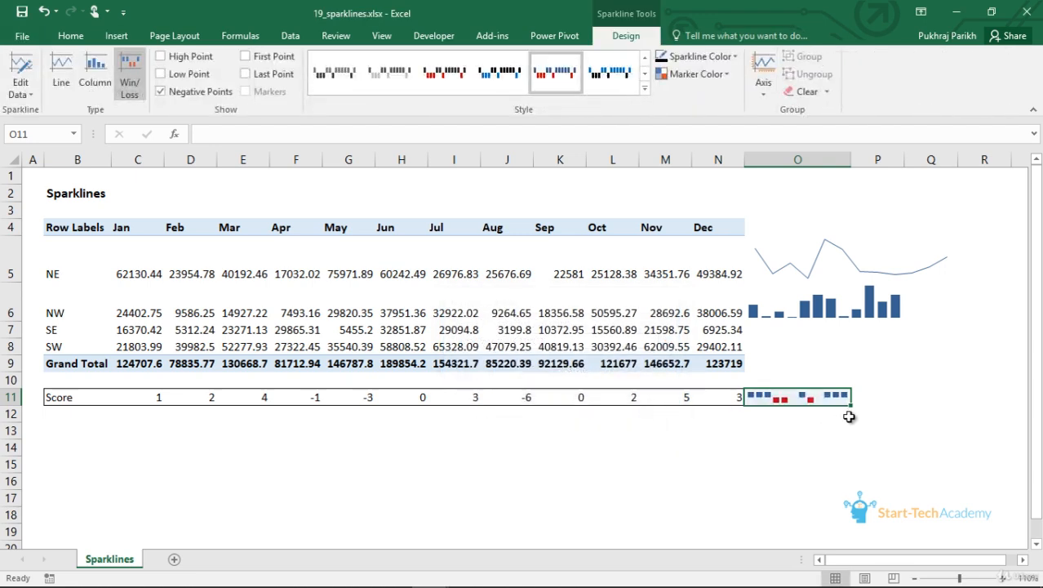
# - Increase the height of row 11 to about three times its size to enlarge the Score sparkline, keeping cell O11 selected
pyautogui.moveTo(5, 399); pyautogui.dragTo(6, 439)
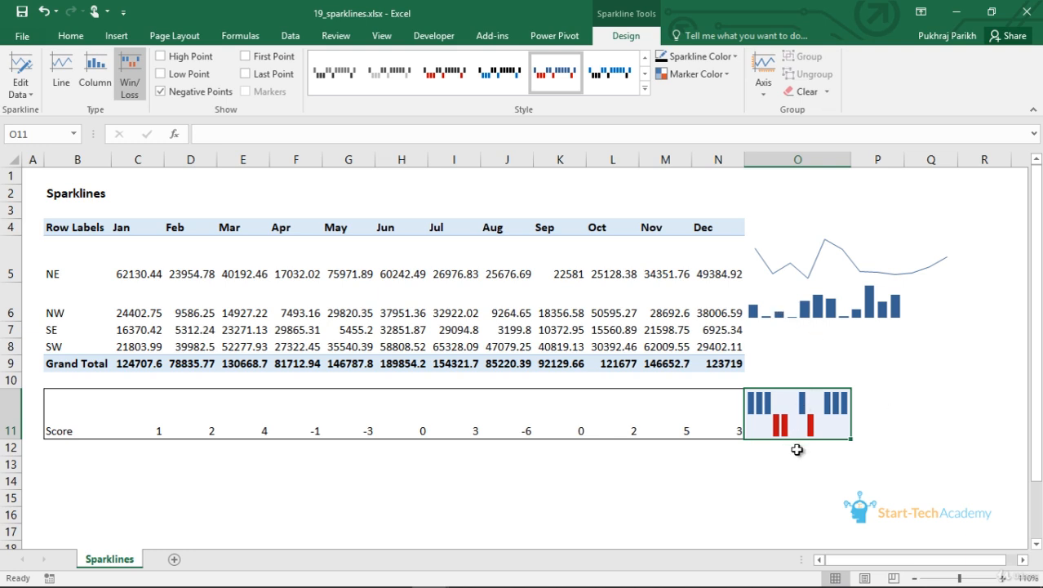
pyautogui.click(894, 414)
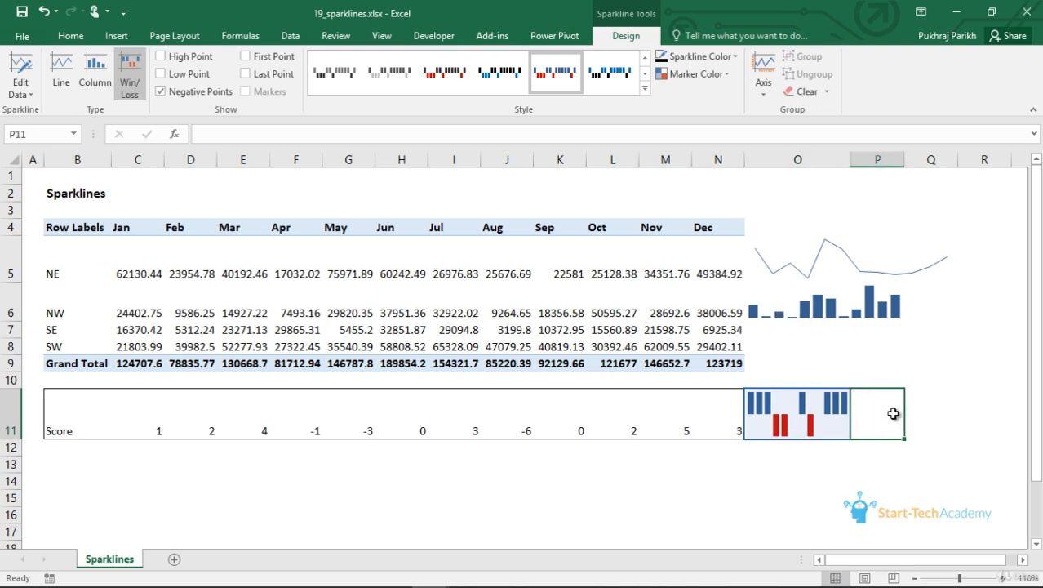
pyautogui.click(842, 406)
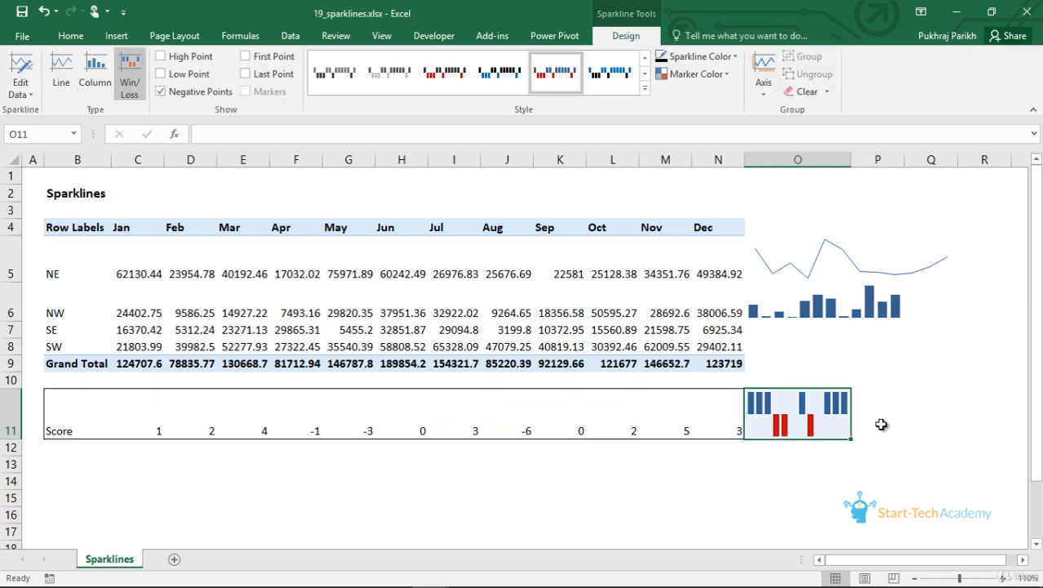